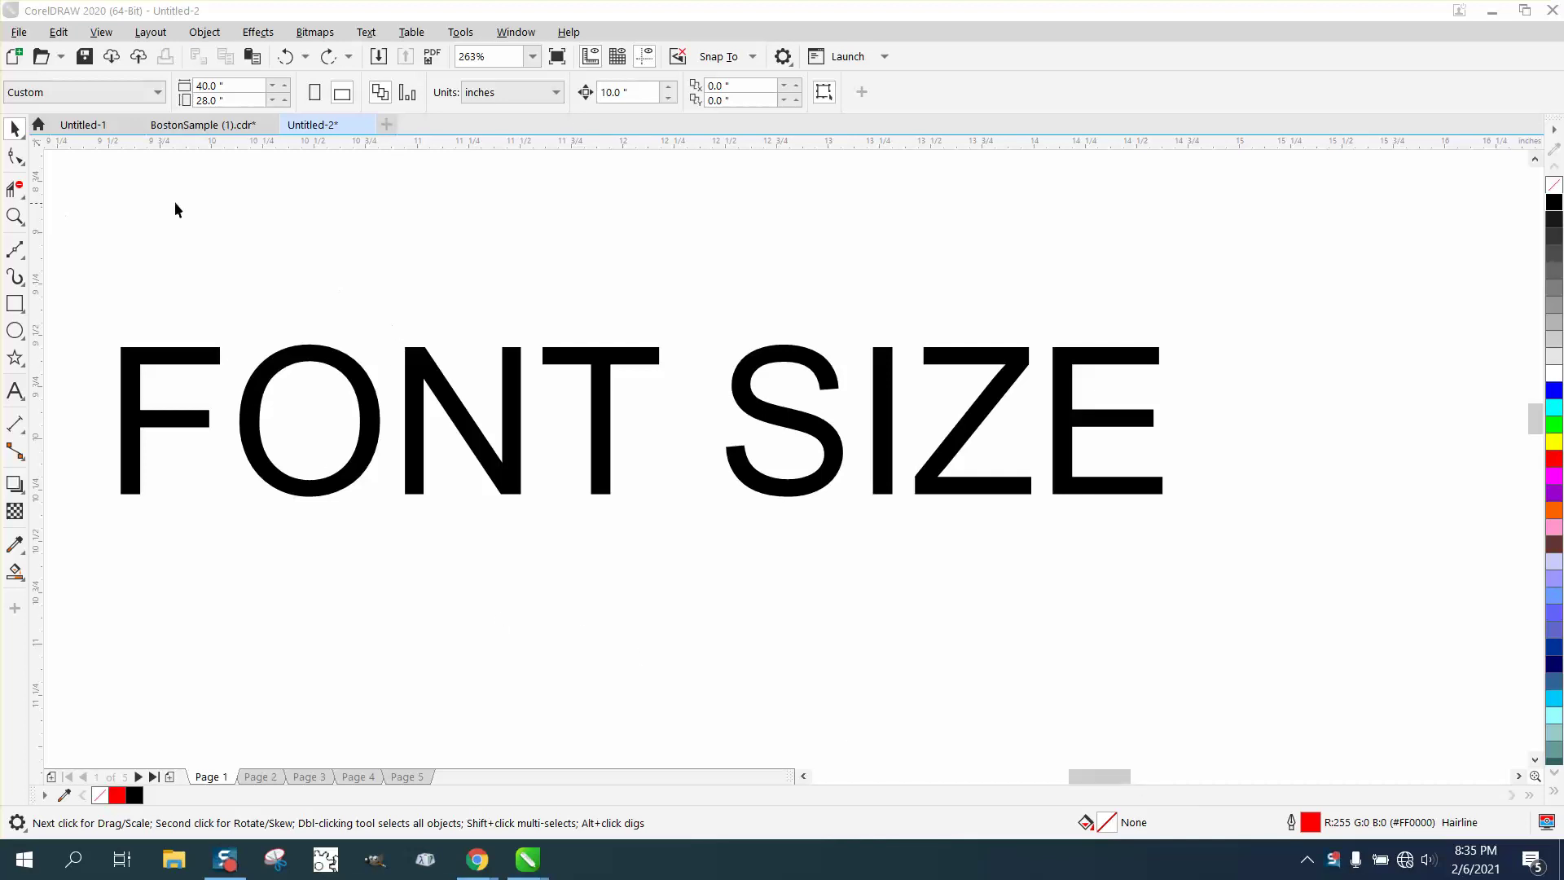
# Step: Select the FONT SIZE text, check its Arial 72 pt size, then deselect it
pyautogui.click(17, 130)
pyautogui.click(623, 360)
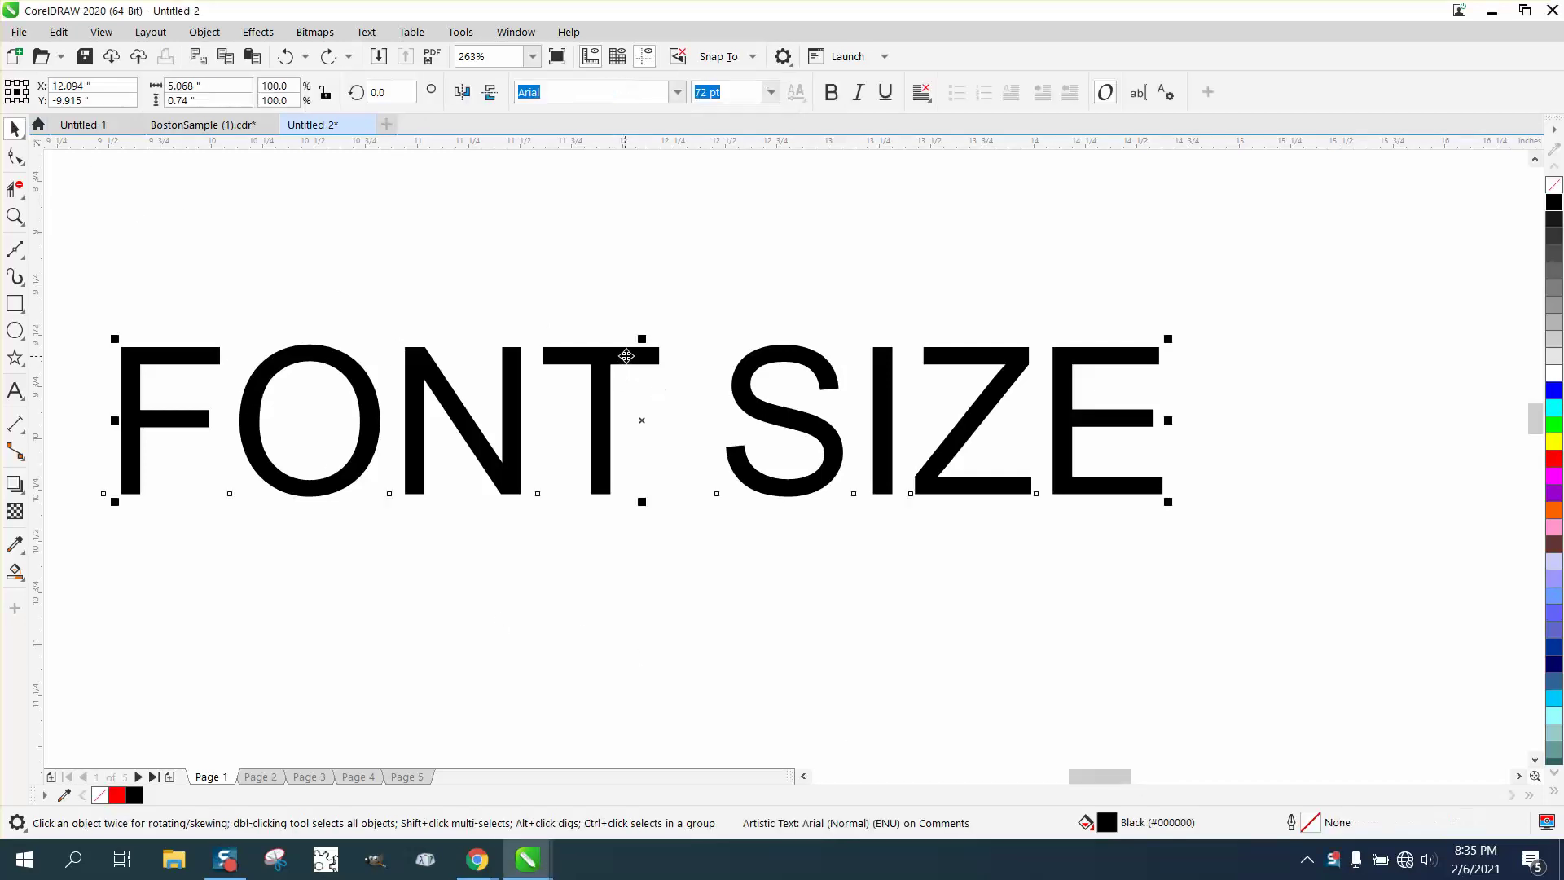
pyautogui.click(726, 92)
pyautogui.click(453, 181)
# Step: Set the document units to millimeters and reselect the FONT SIZE text
pyautogui.click(558, 92)
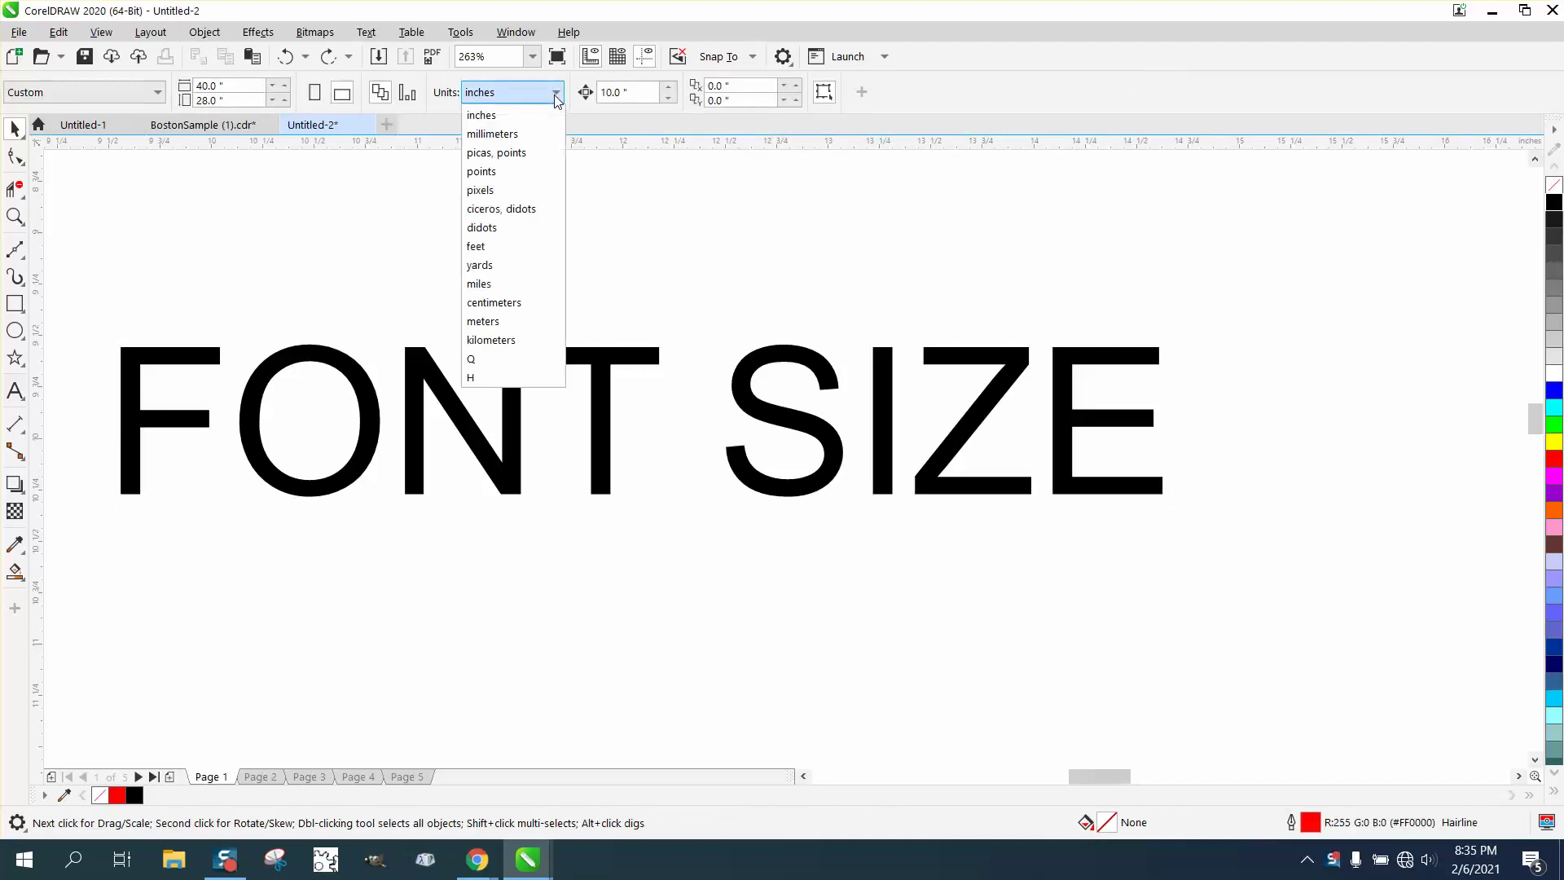
pyautogui.click(489, 133)
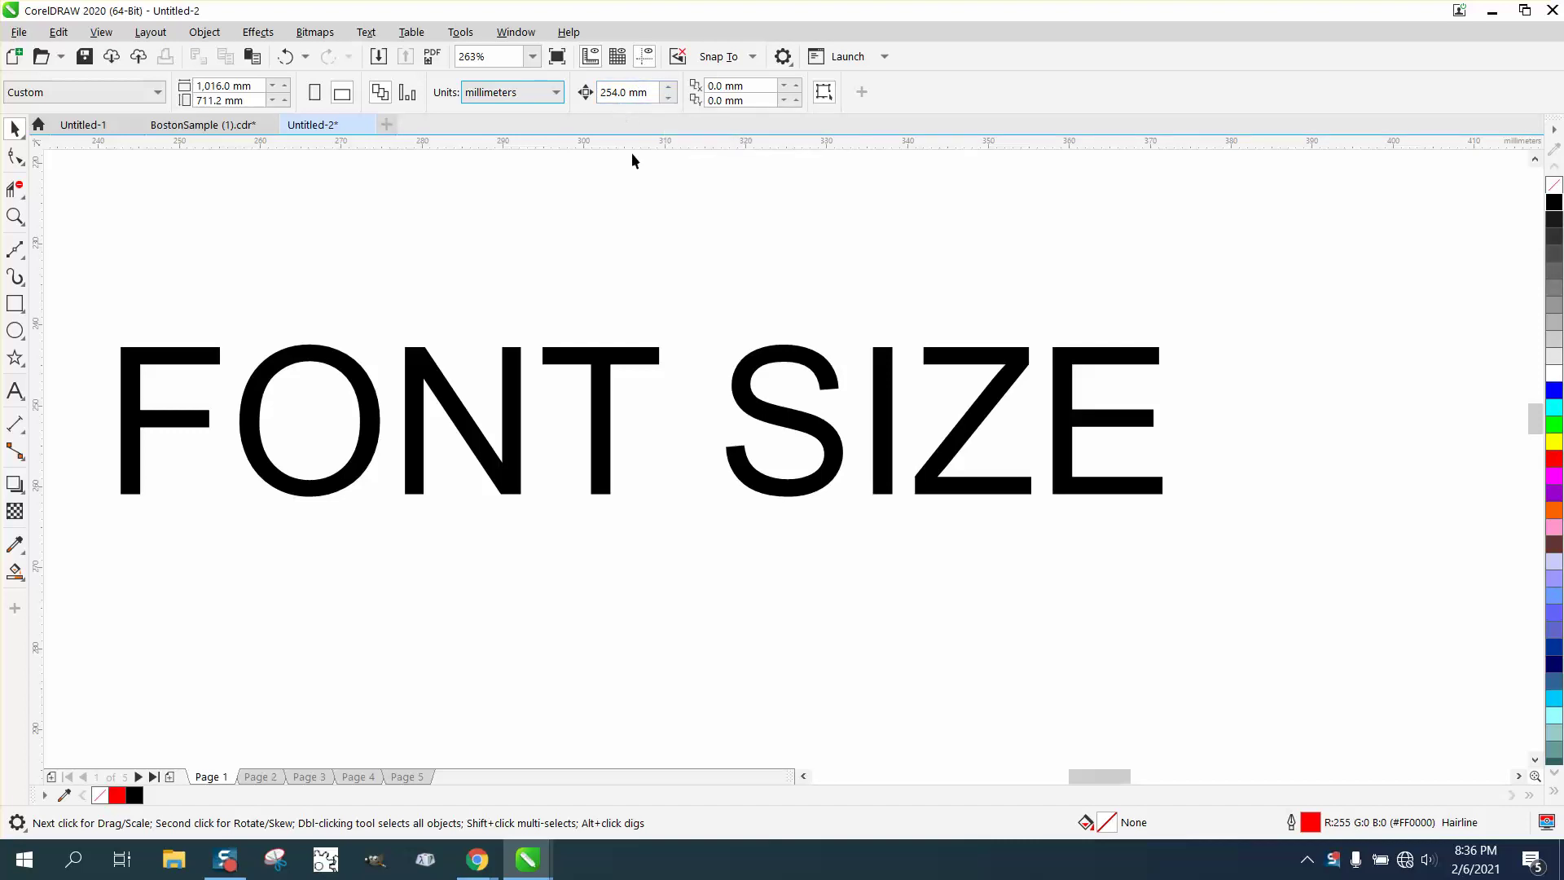
pyautogui.click(657, 354)
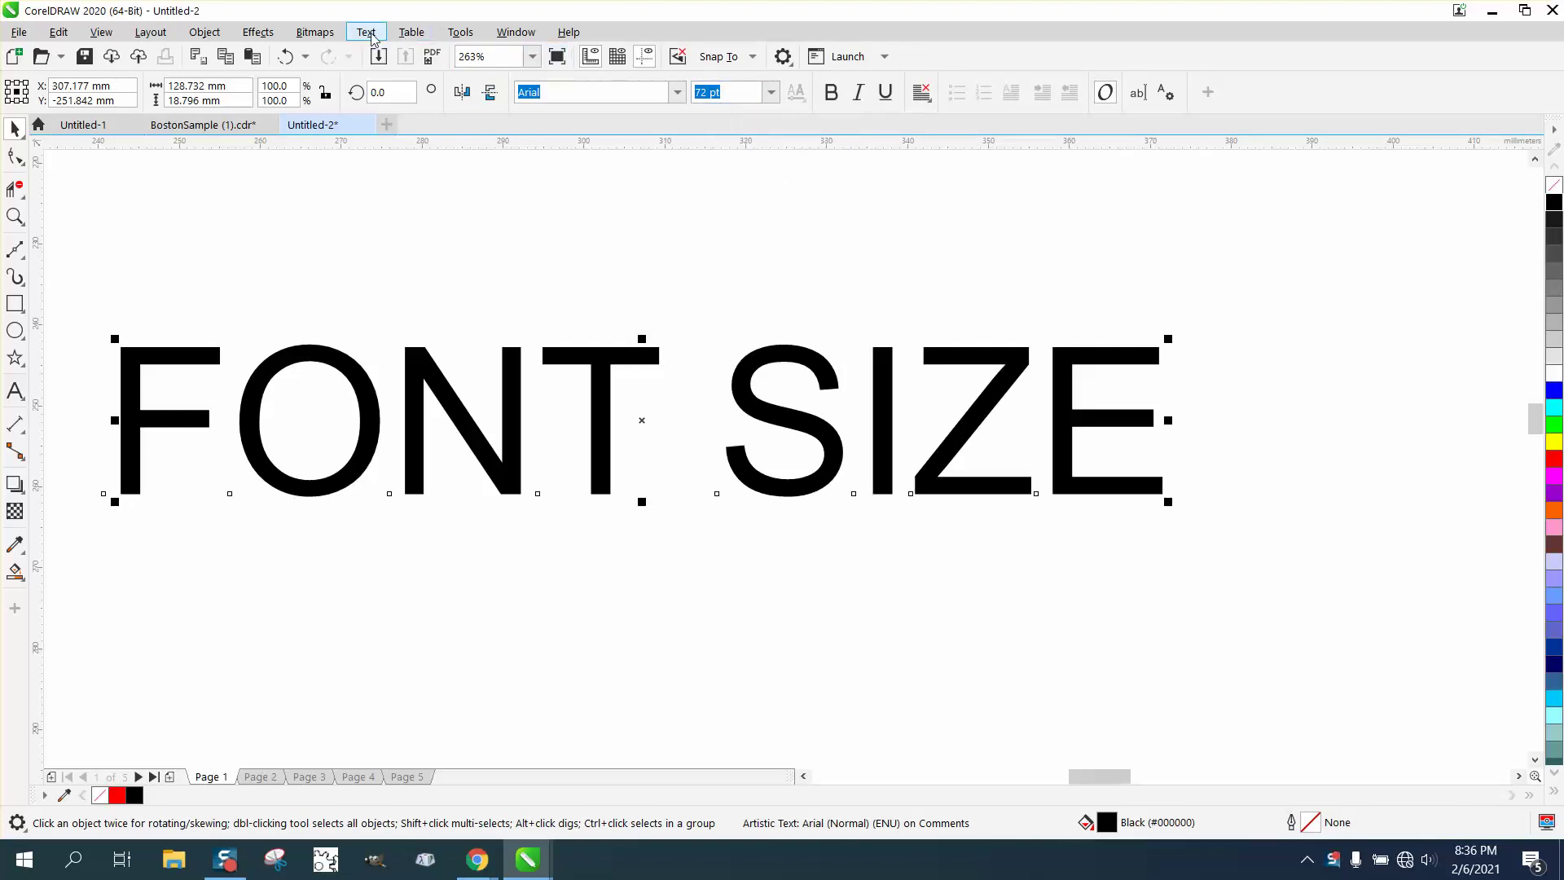
# Step: Set Default text units to millimeters on the Text page of Options
pyautogui.click(461, 32)
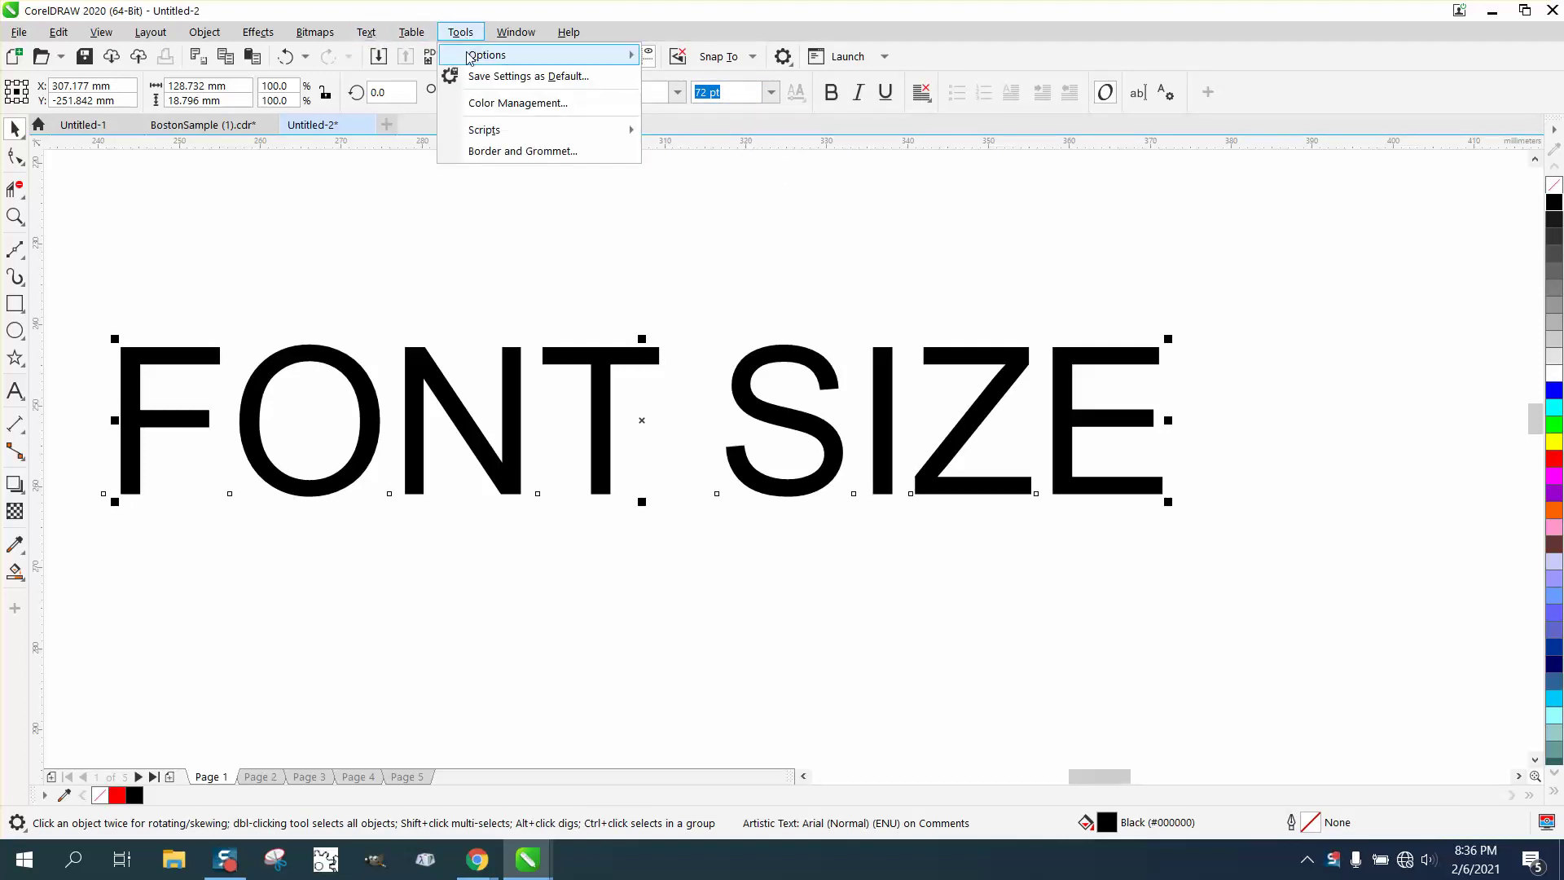
pyautogui.click(486, 55)
pyautogui.click(685, 58)
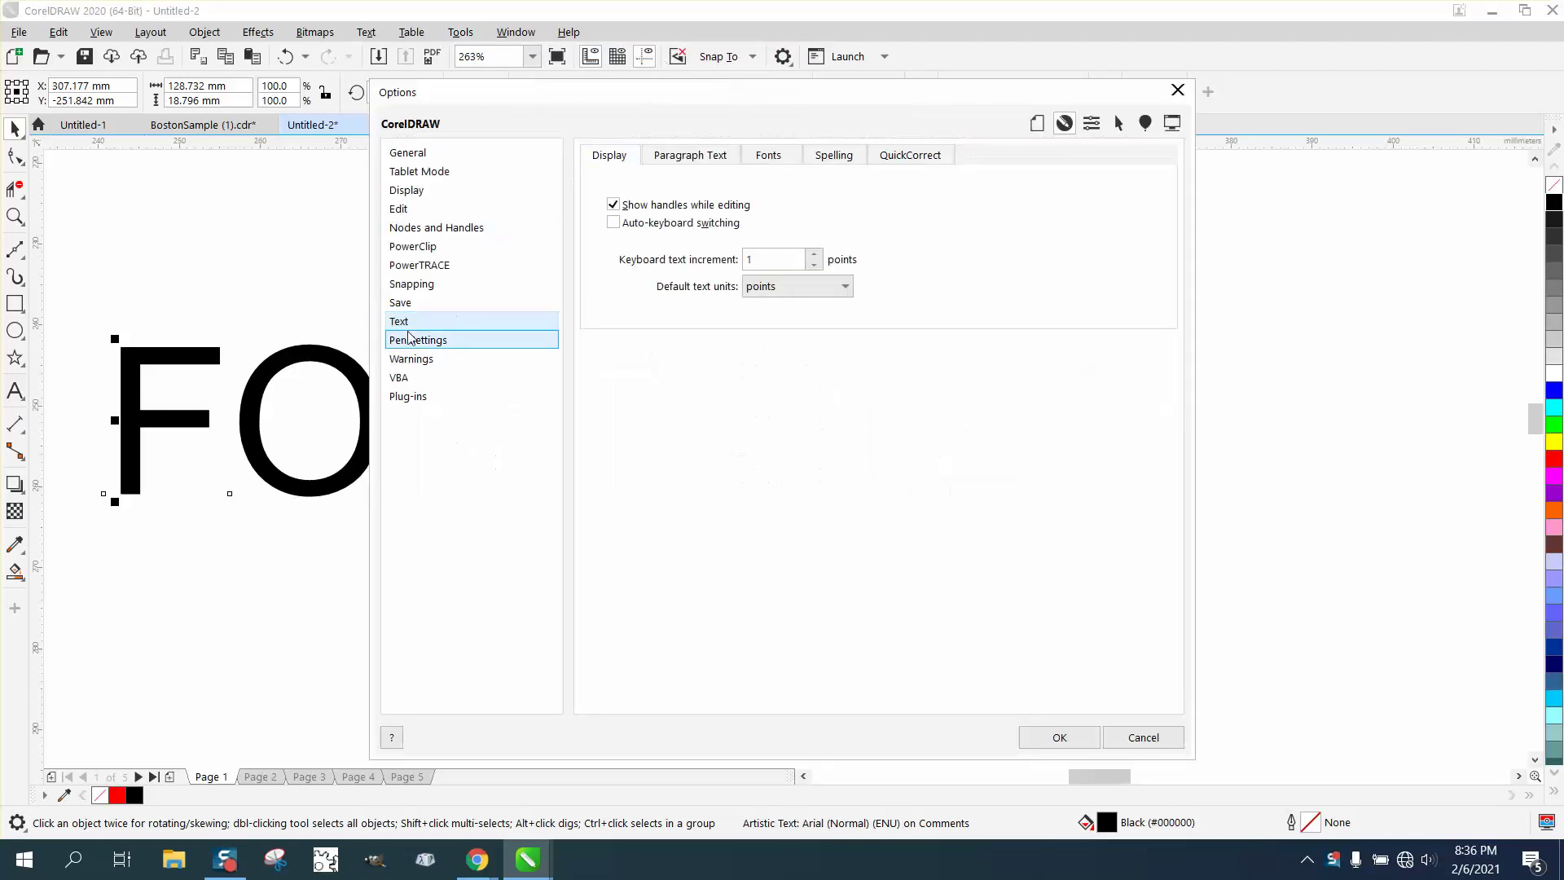
pyautogui.click(844, 288)
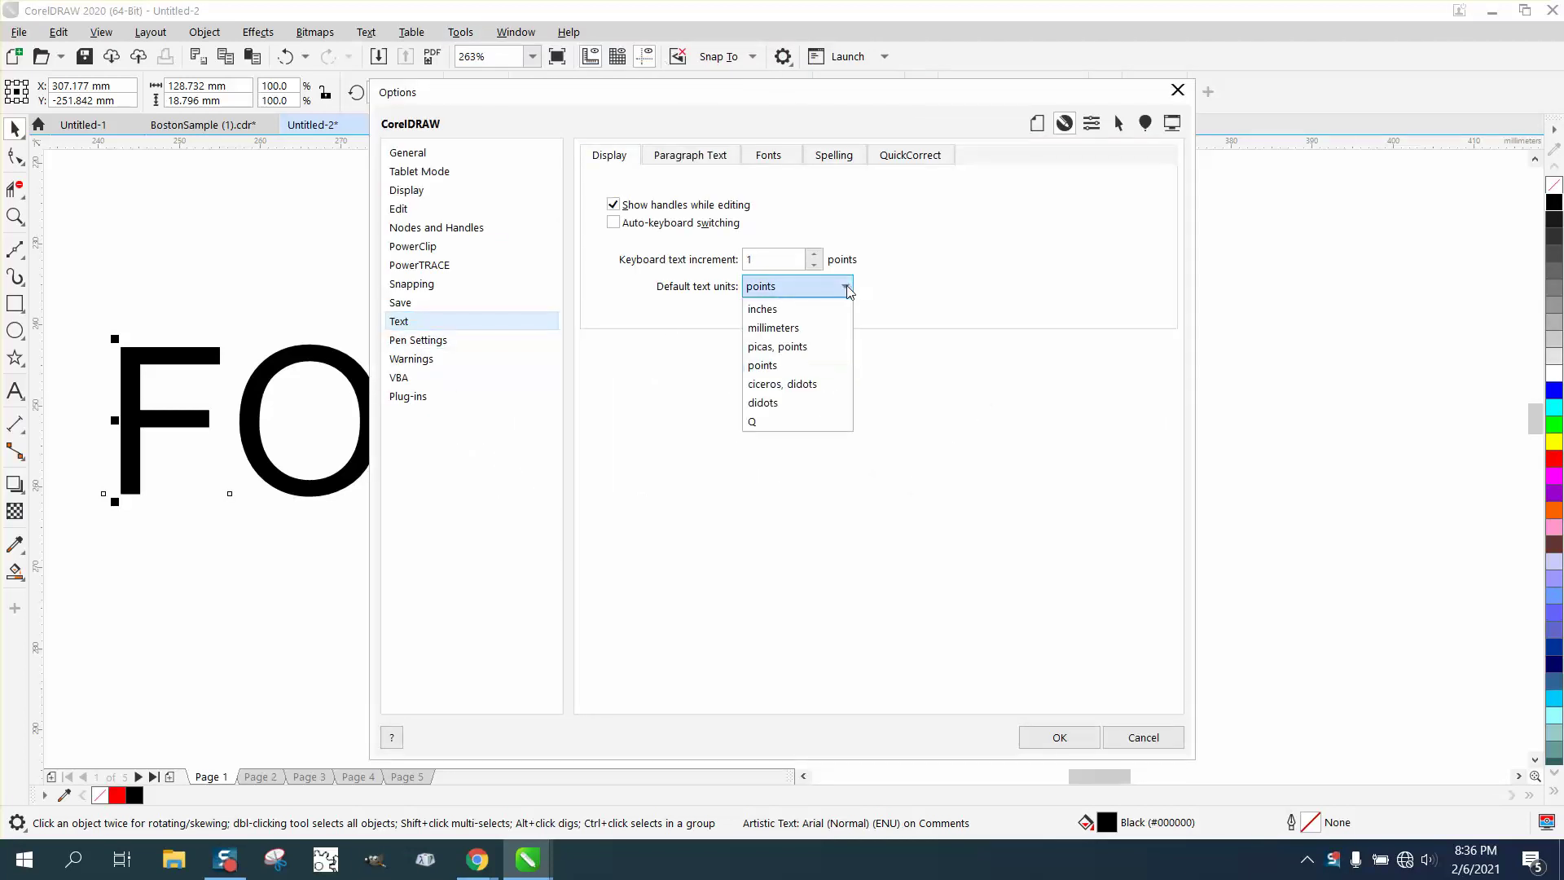
pyautogui.click(773, 329)
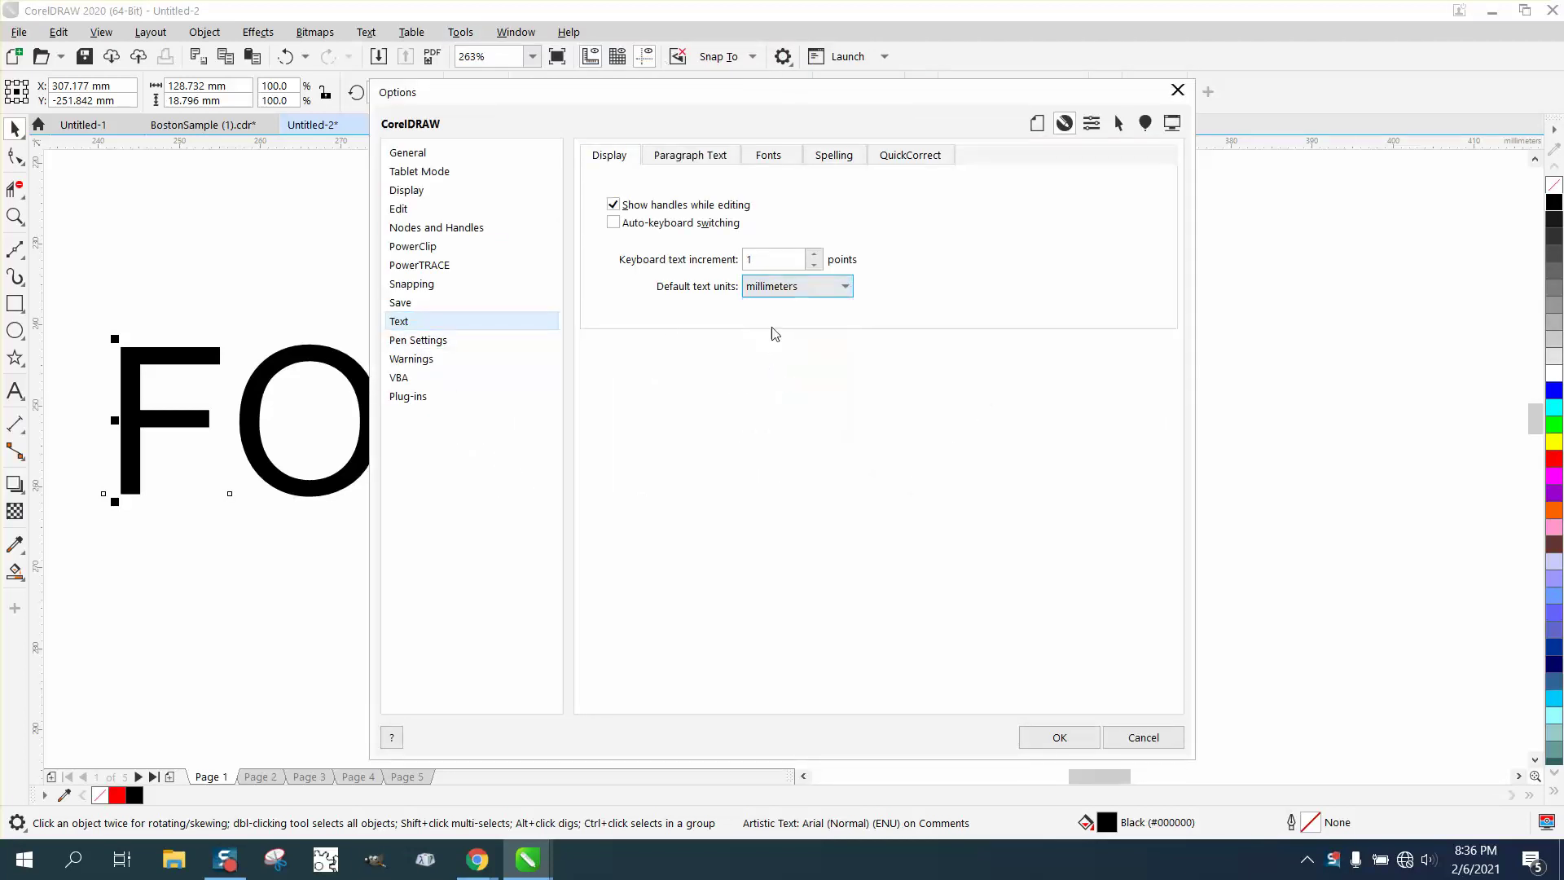
# Step: Confirm the millimeter text unit, so the text reads 25.4 mm, and move it up-right
pyautogui.click(1059, 737)
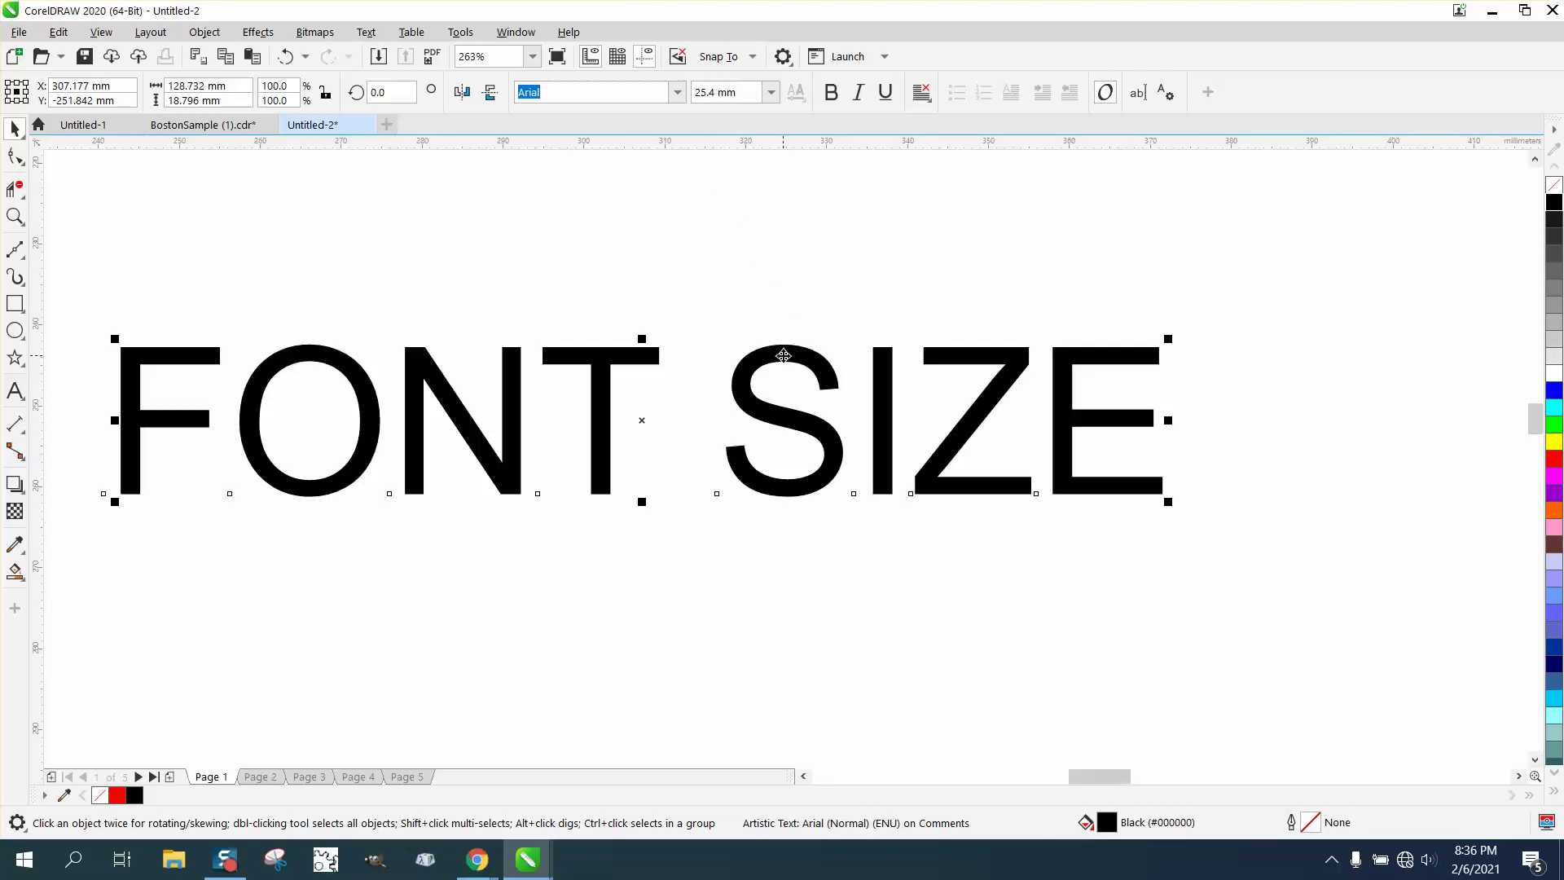
pyautogui.moveTo(784, 354); pyautogui.dragTo(852, 293)
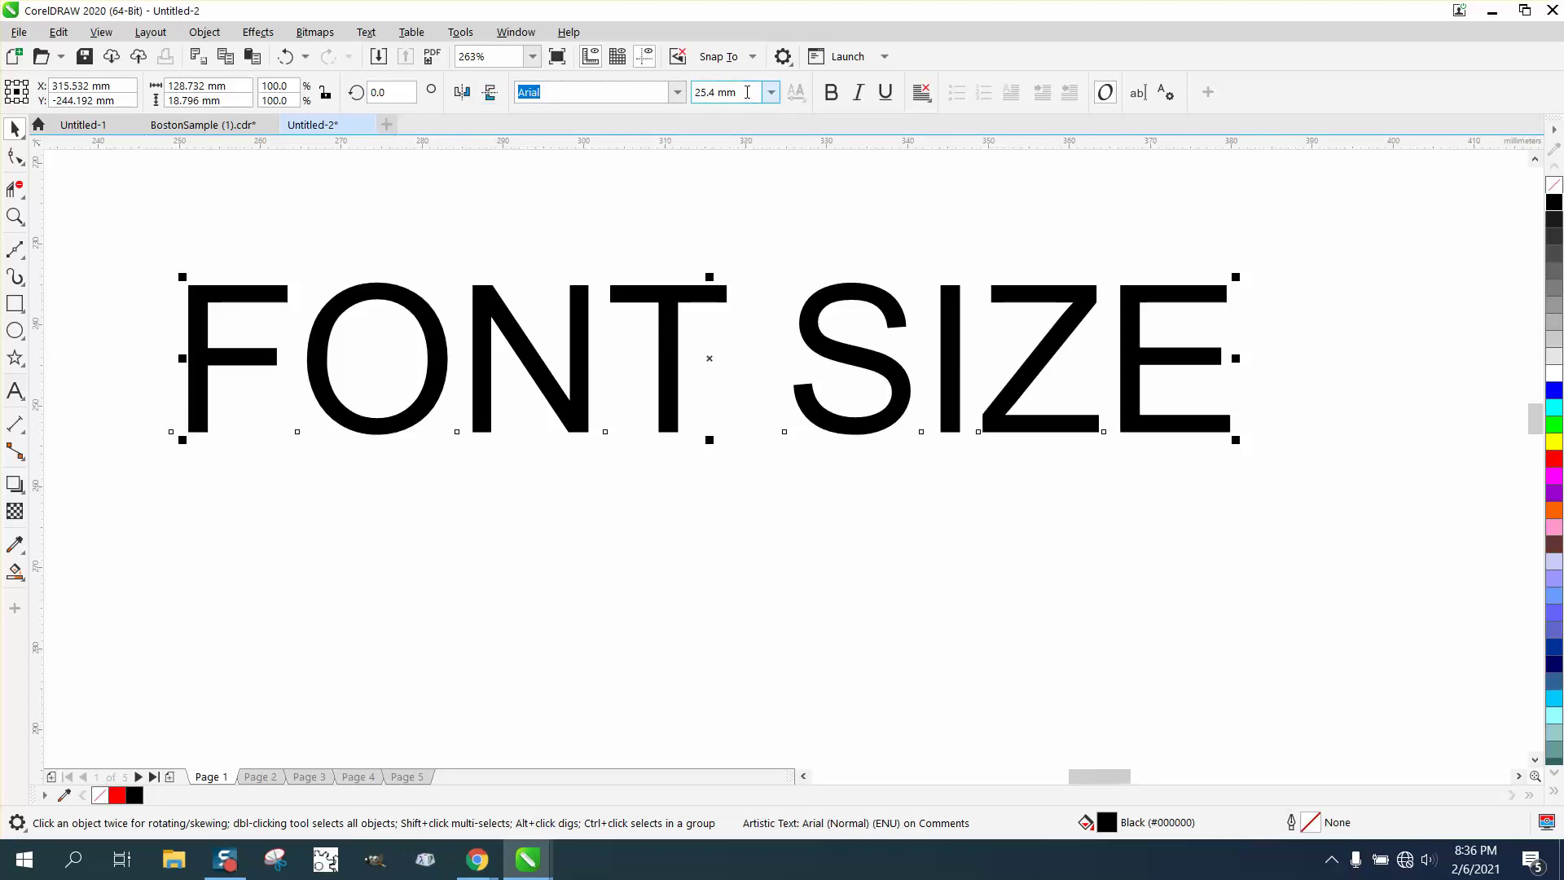
pyautogui.click(741, 92)
# Step: Change the FONT SIZE text's font size from 25.4 mm to 18 mm
pyautogui.doubleClick(734, 92)
pyautogui.write('18')
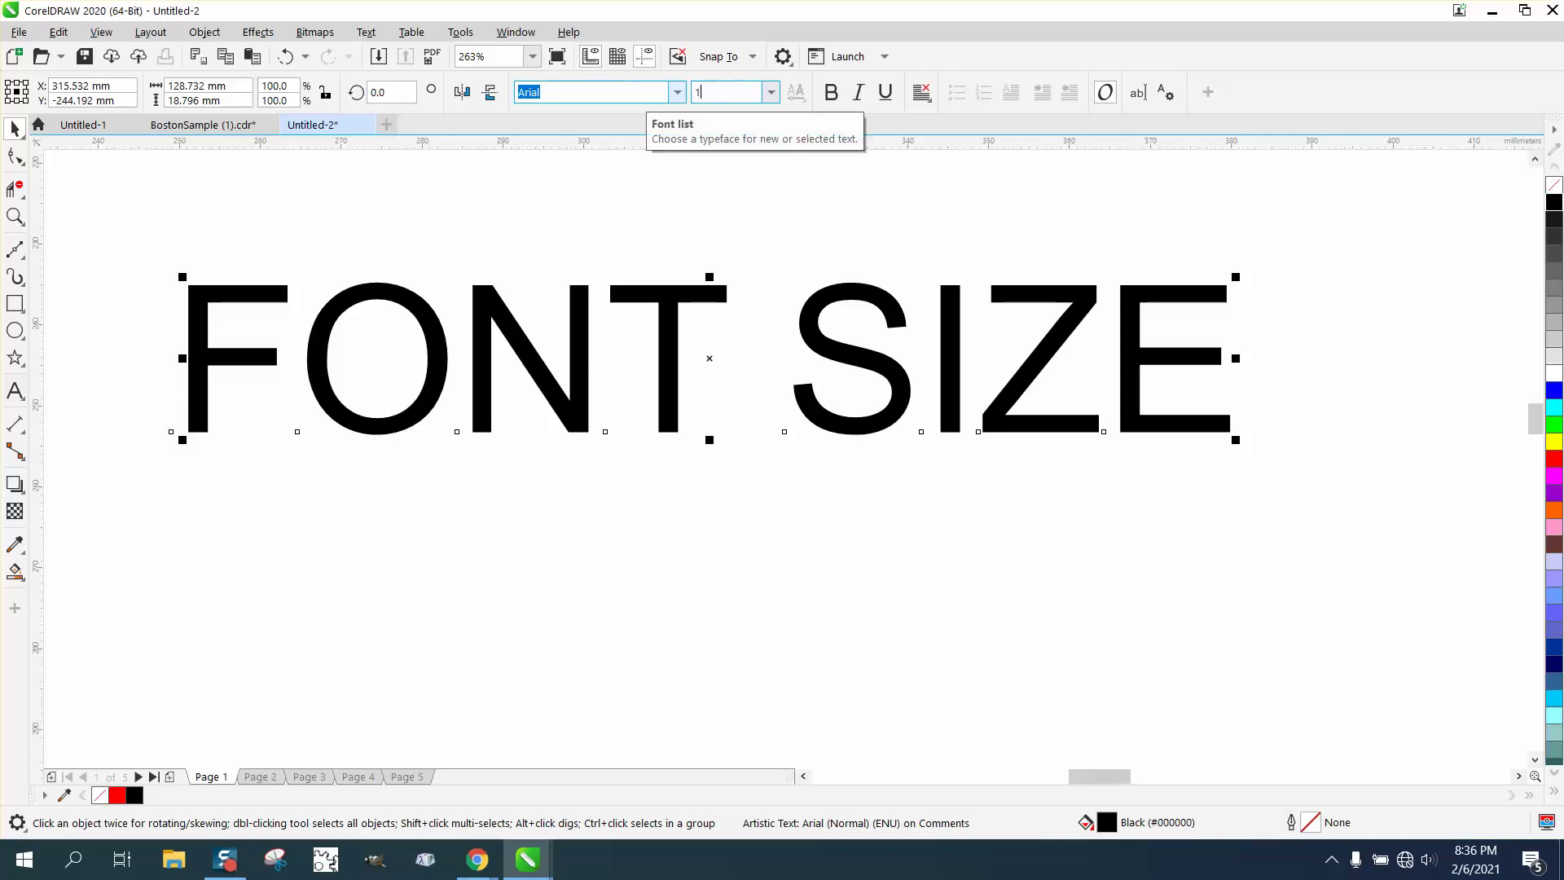
pyautogui.write('8 mm')
pyautogui.press('Return')
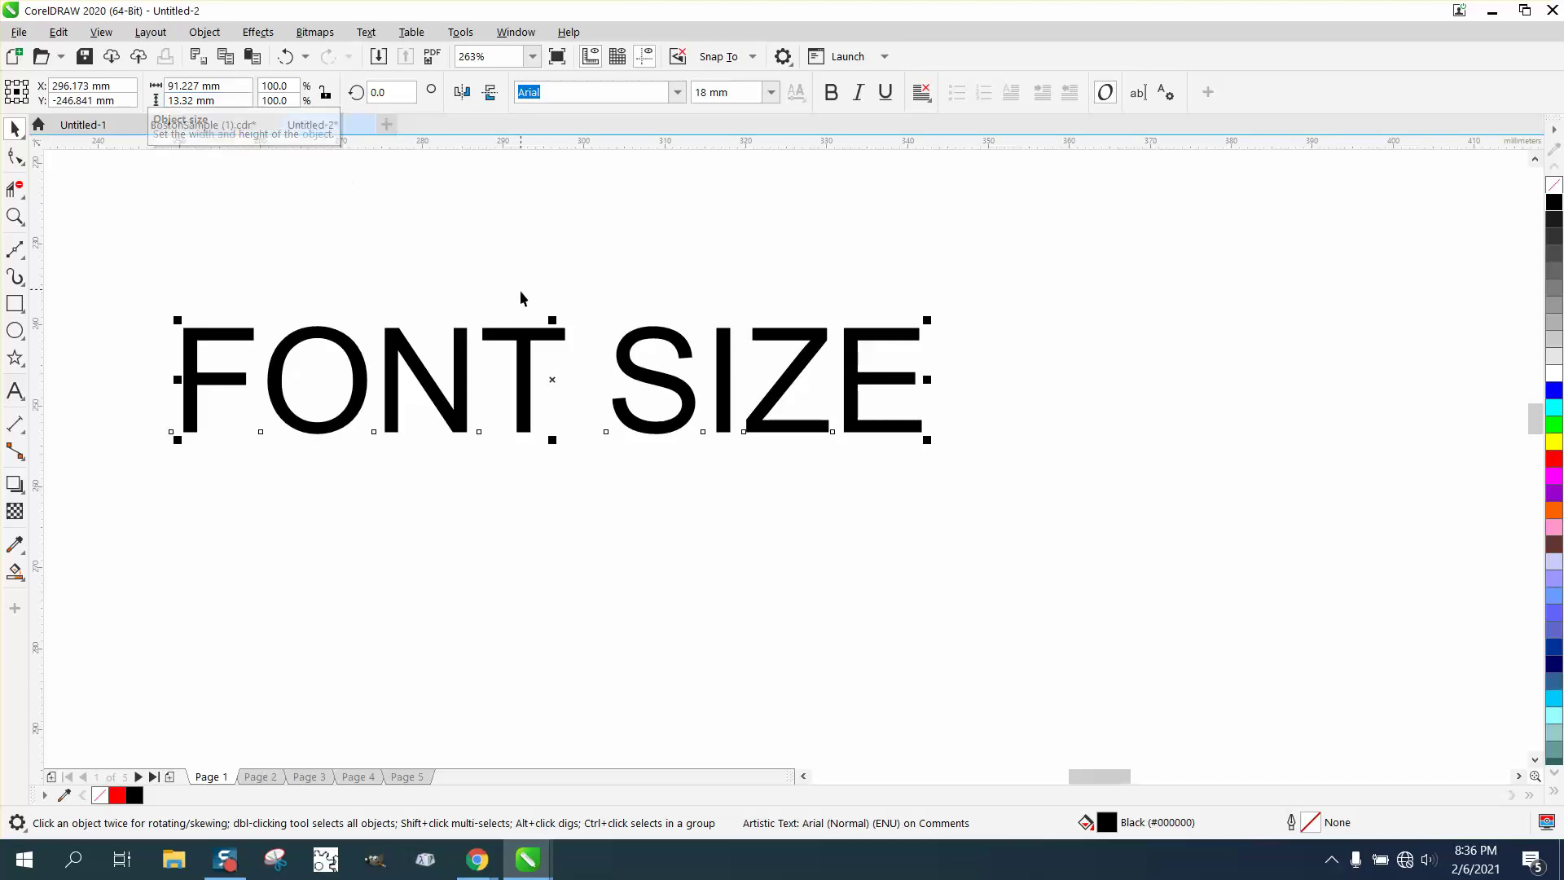
# Step: Scale the FONT SIZE text from its corner to 23.495 mm, then deselect it
pyautogui.moveTo(925, 321); pyautogui.dragTo(1153, 288)
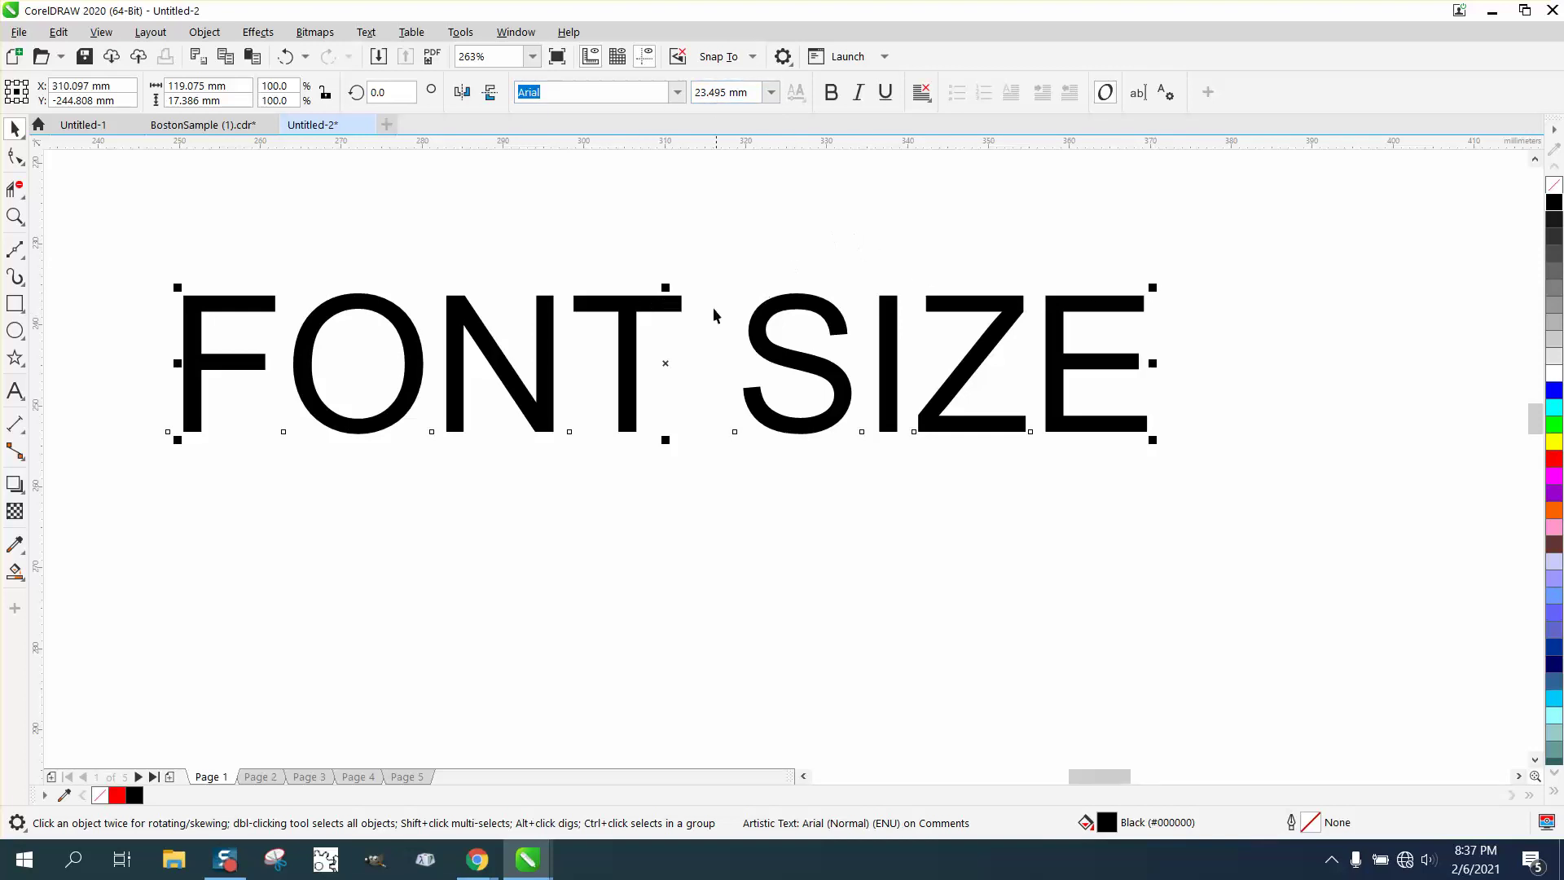
pyautogui.click(725, 164)
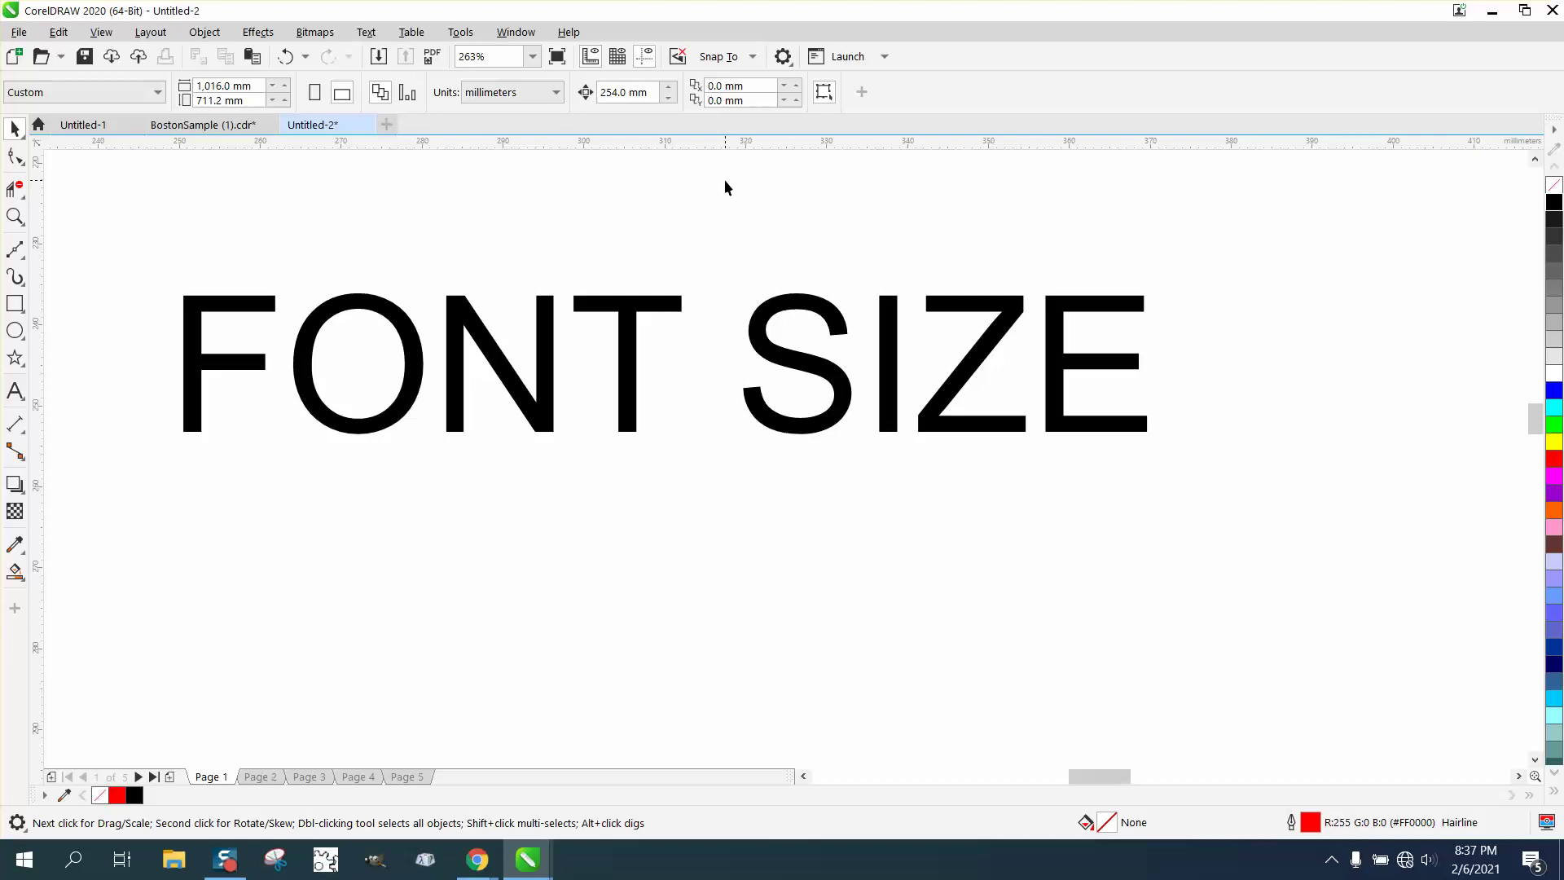